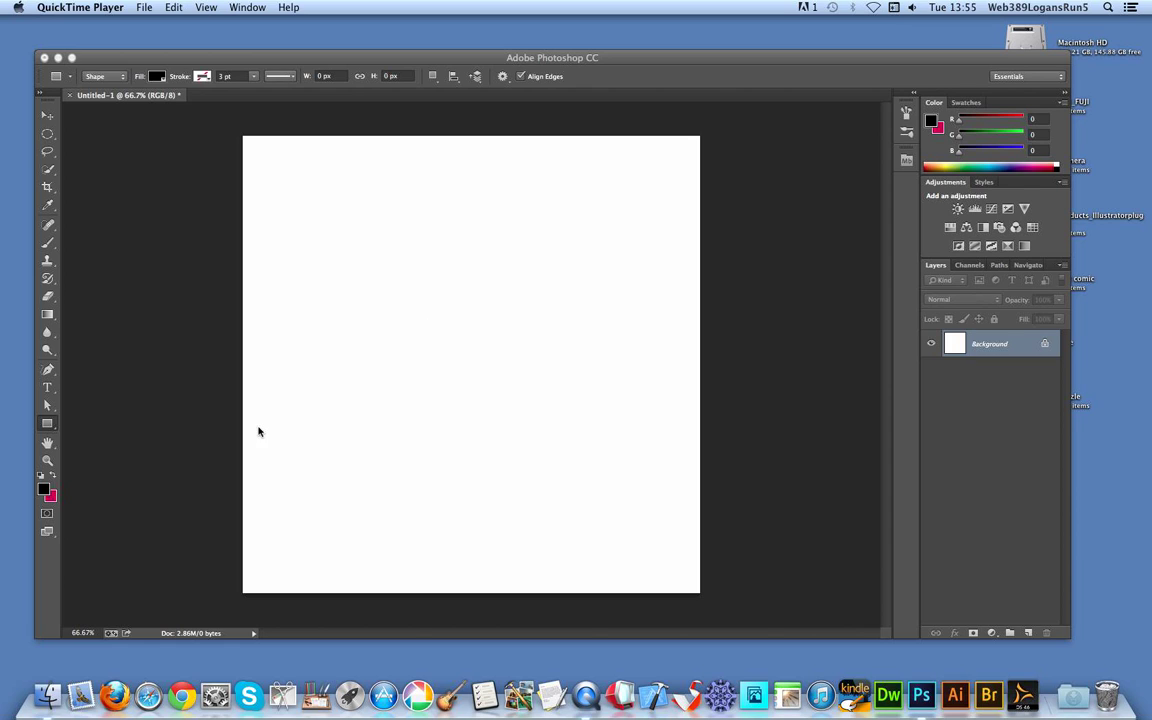
Expand the shape tool flyout in the Tools panel and browse the available shape tools.
click(52, 428)
drag(52, 428, 130, 450)
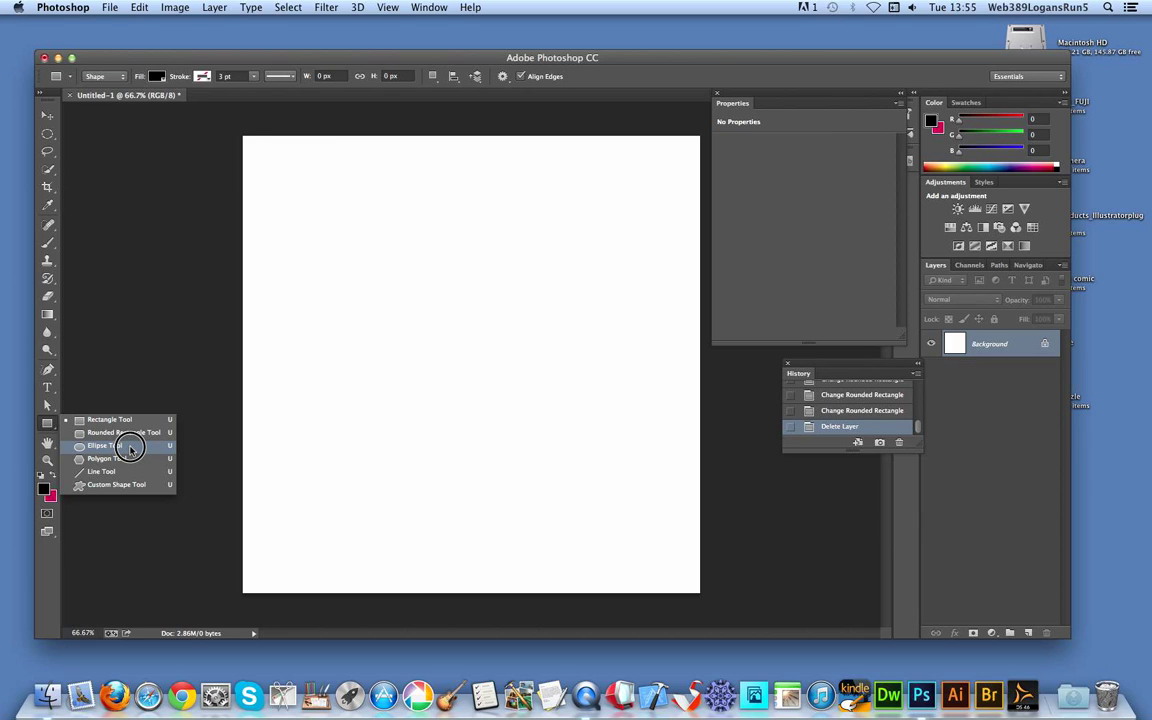
mouse_move(130, 450)
mouse_down()
mouse_move(128, 418)
mouse_move(123, 461)
mouse_up()
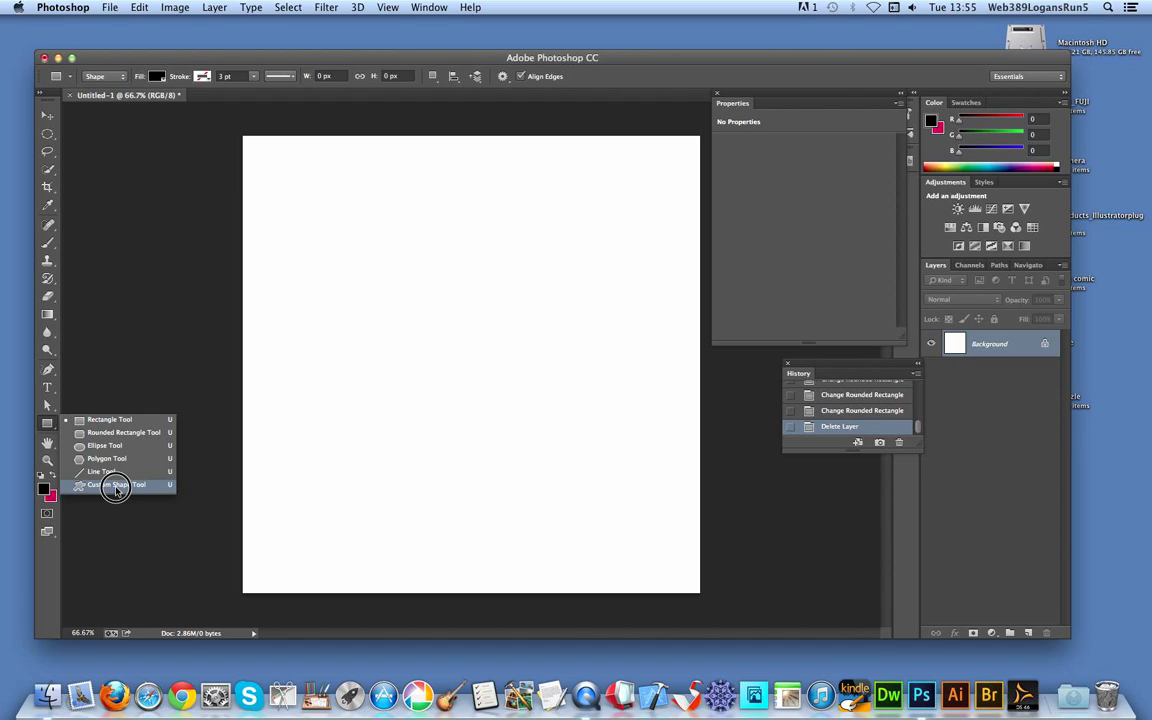
Draw a black 734×539 px rectangle and round its top corners to 139 px and 79 px.
click(112, 421)
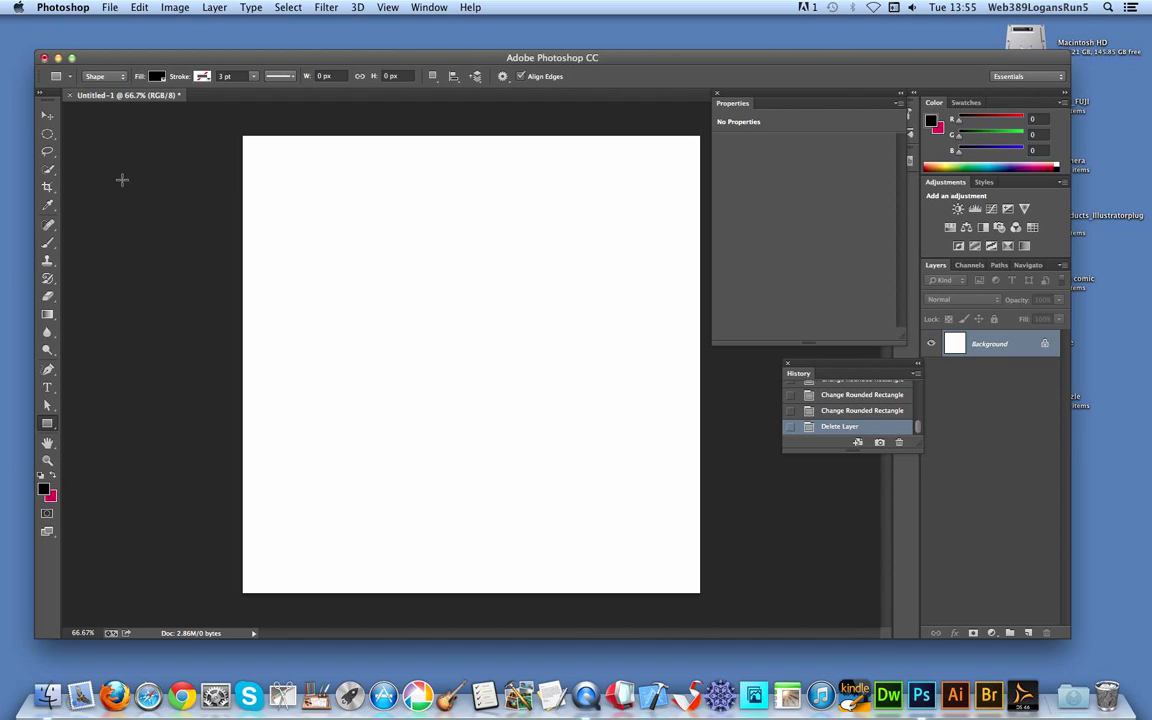
drag(301, 173, 636, 419)
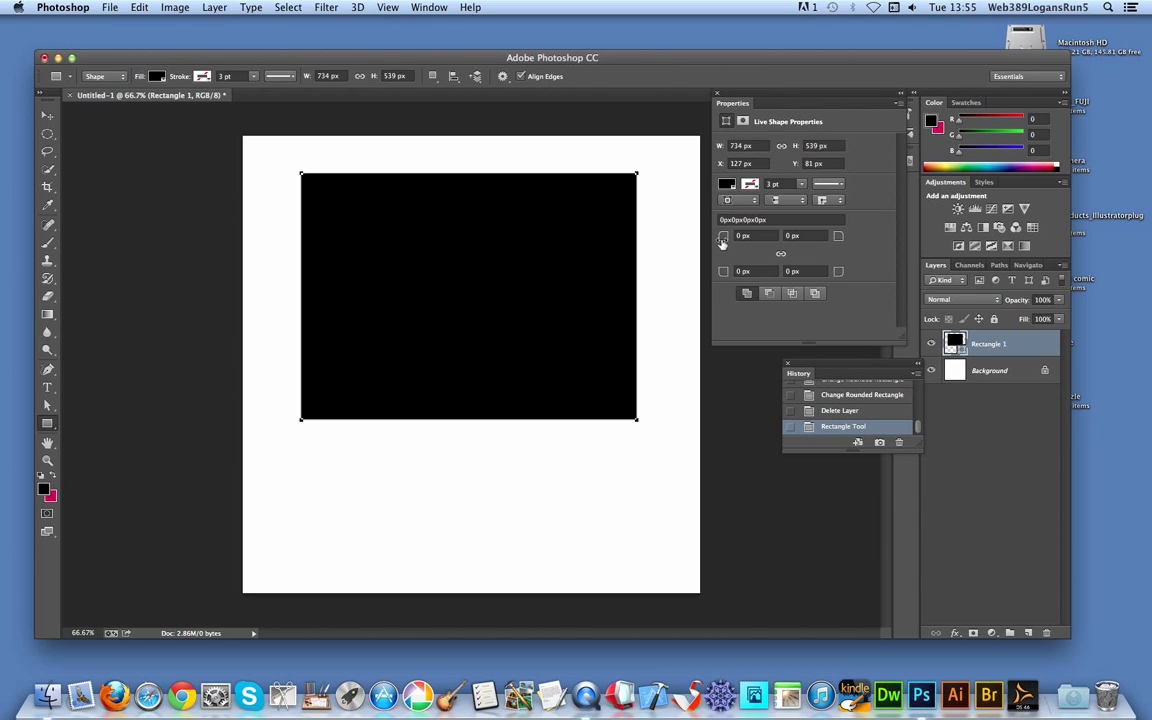
drag(723, 237, 820, 247)
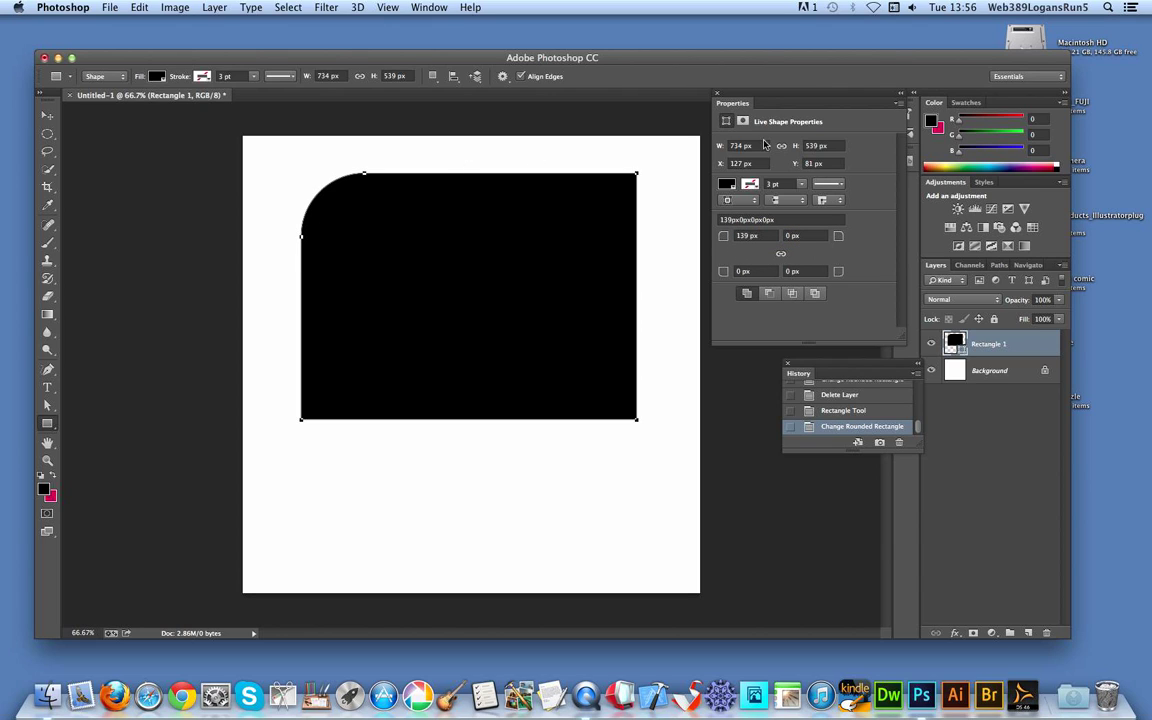
click(824, 241)
drag(824, 241, 850, 246)
click(840, 238)
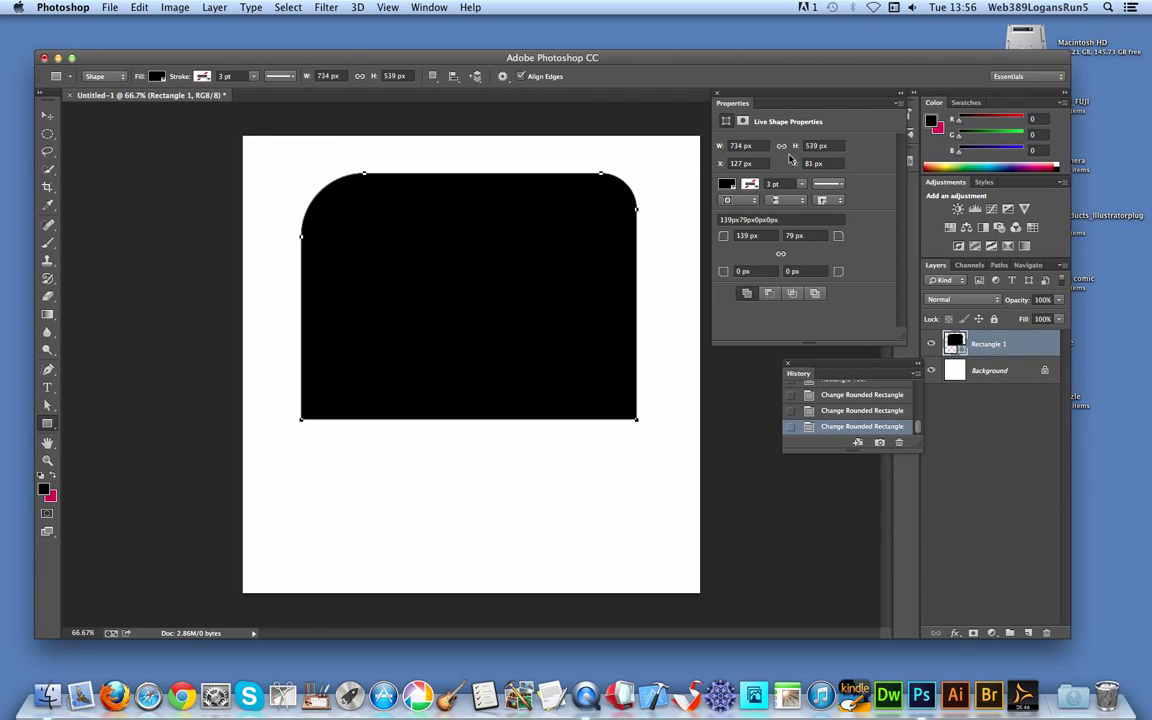
Give Rectangle 1 a red stroke 7.89 pt wide.
click(727, 184)
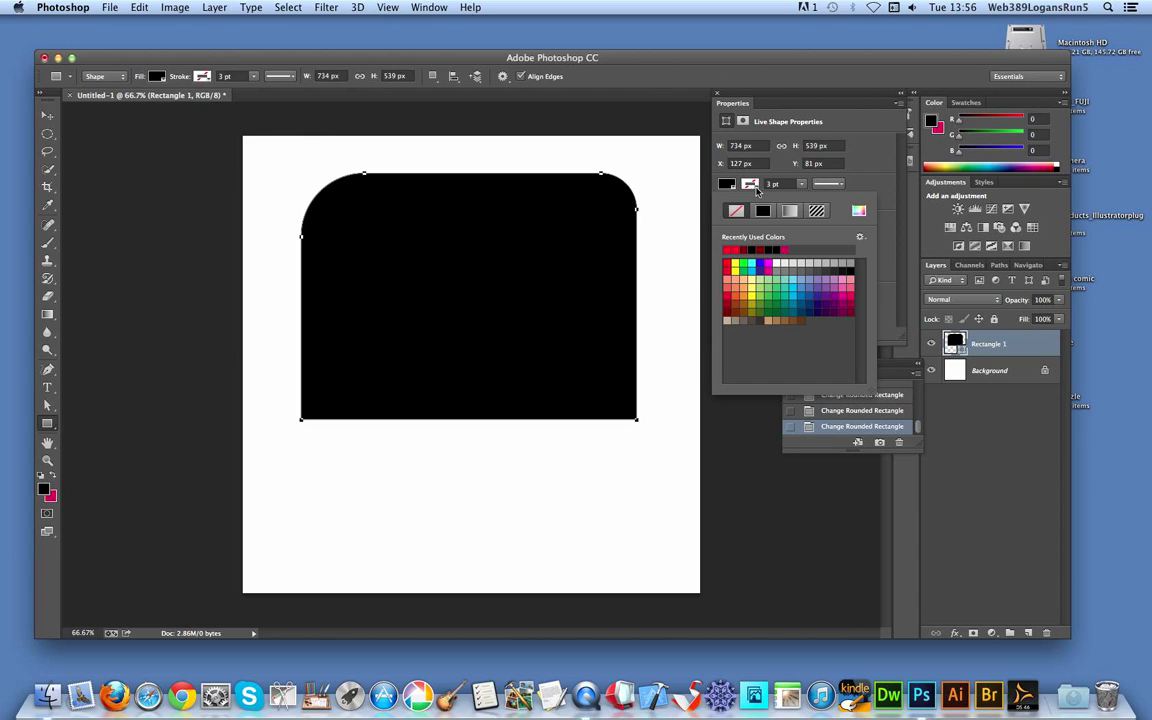
click(728, 249)
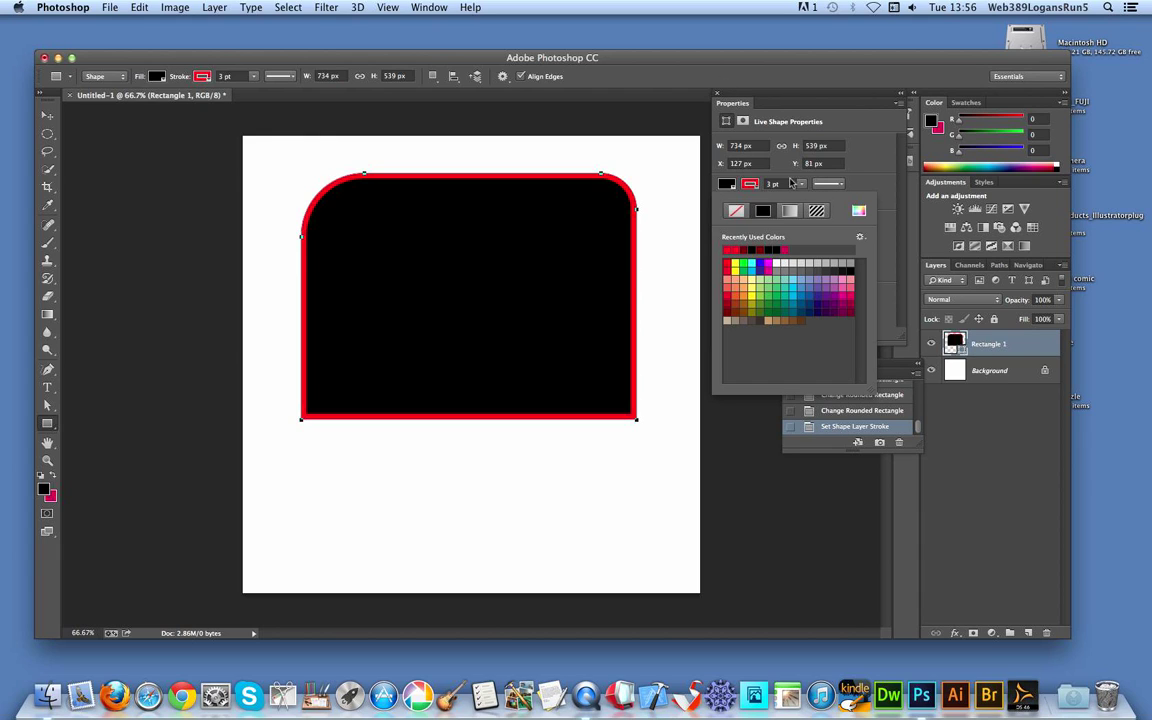
click(720, 168)
click(801, 184)
drag(805, 199, 810, 202)
click(563, 192)
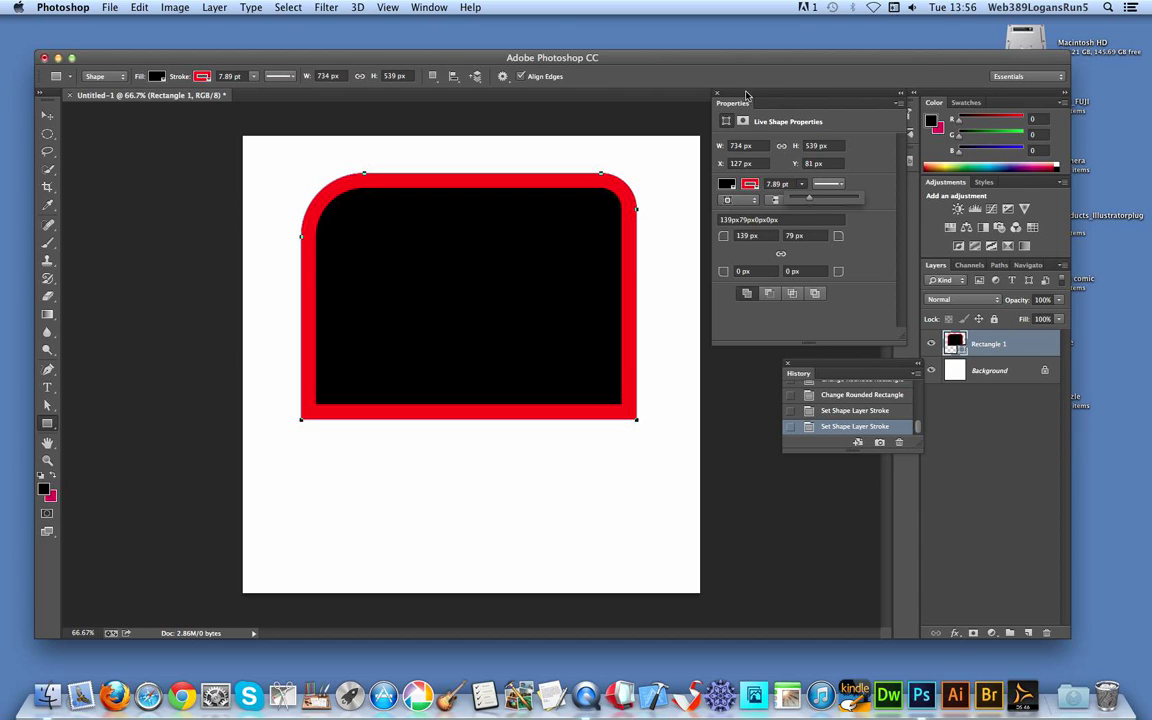
Delete the rectangle and draw a black 366×736 px ellipse at X 120, Y 112 px.
click(47, 115)
key(Delete)
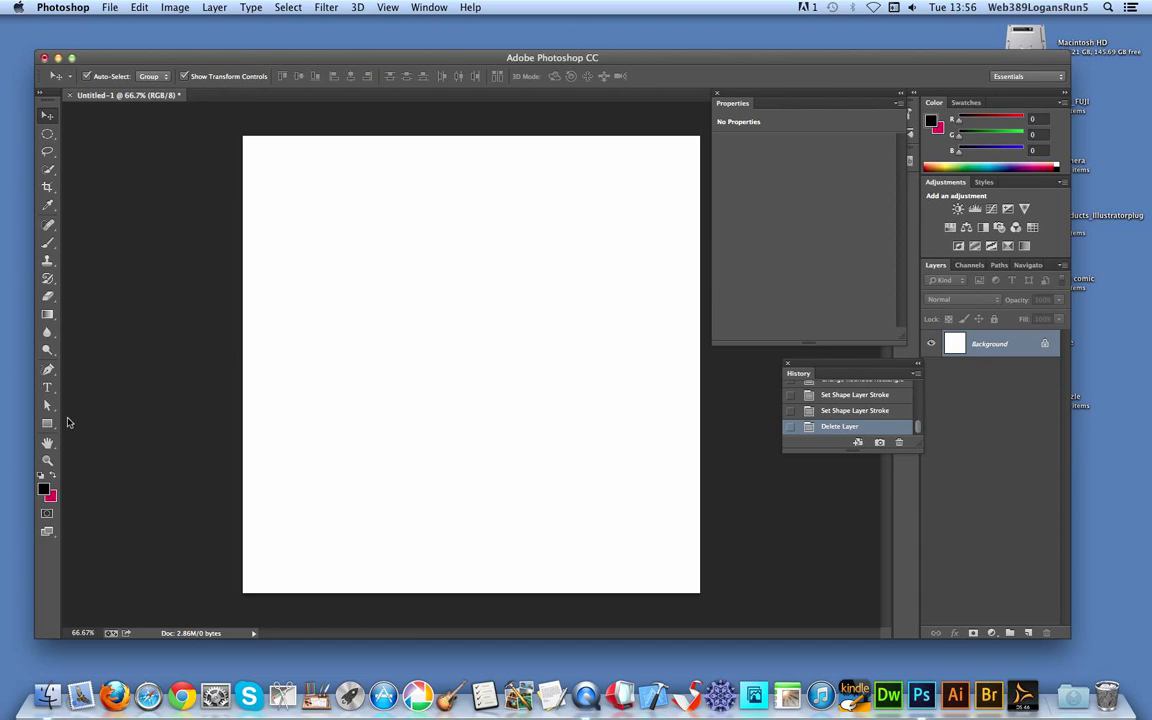
drag(47, 424, 110, 450)
drag(362, 171, 660, 508)
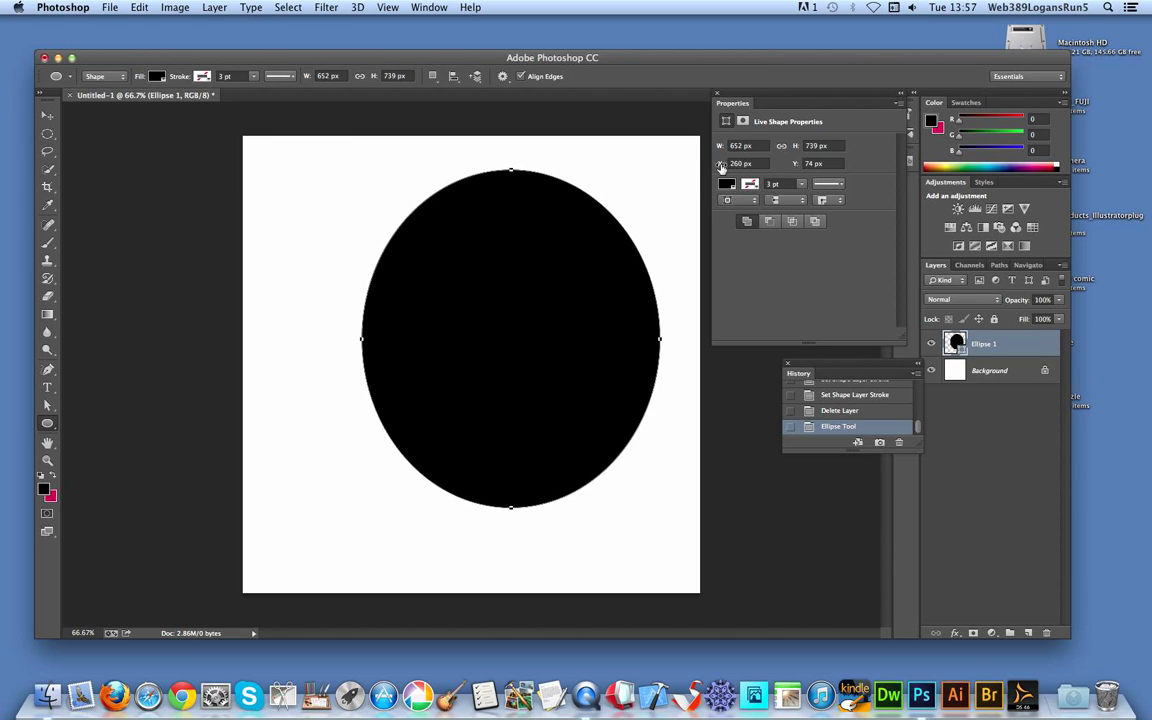
drag(728, 160, 478, 140)
drag(796, 149, 700, 140)
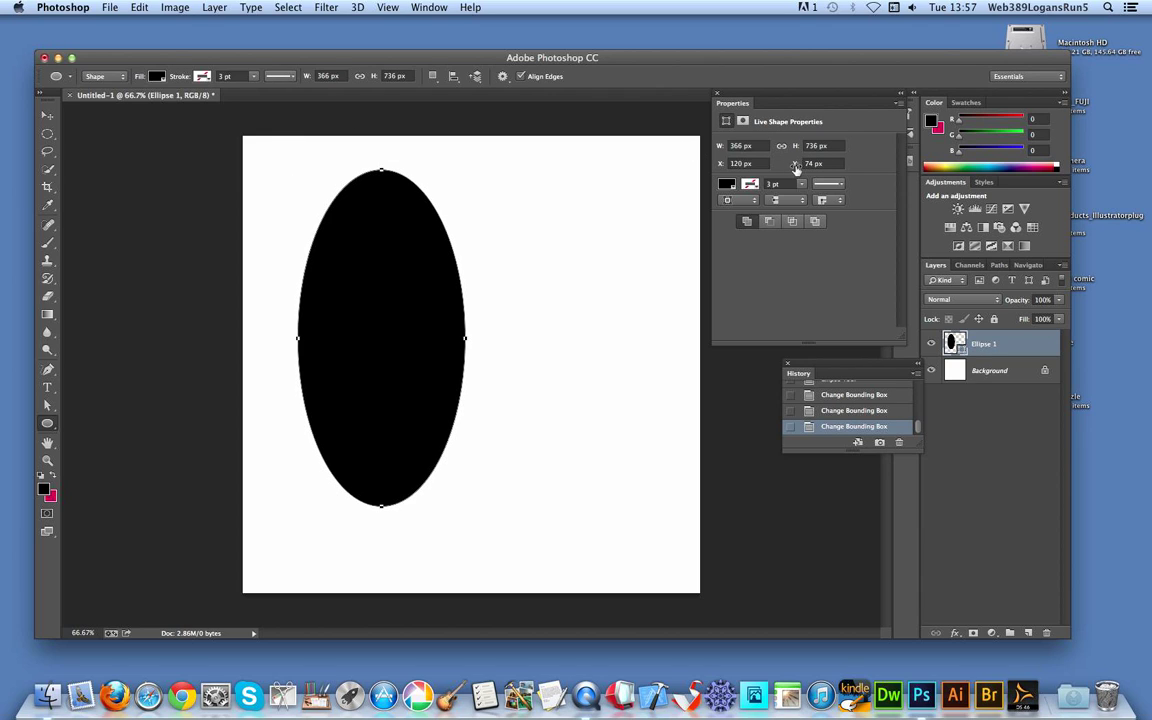
mouse_move(796, 163)
mouse_down()
mouse_move(825, 165)
mouse_move(814, 164)
mouse_up()
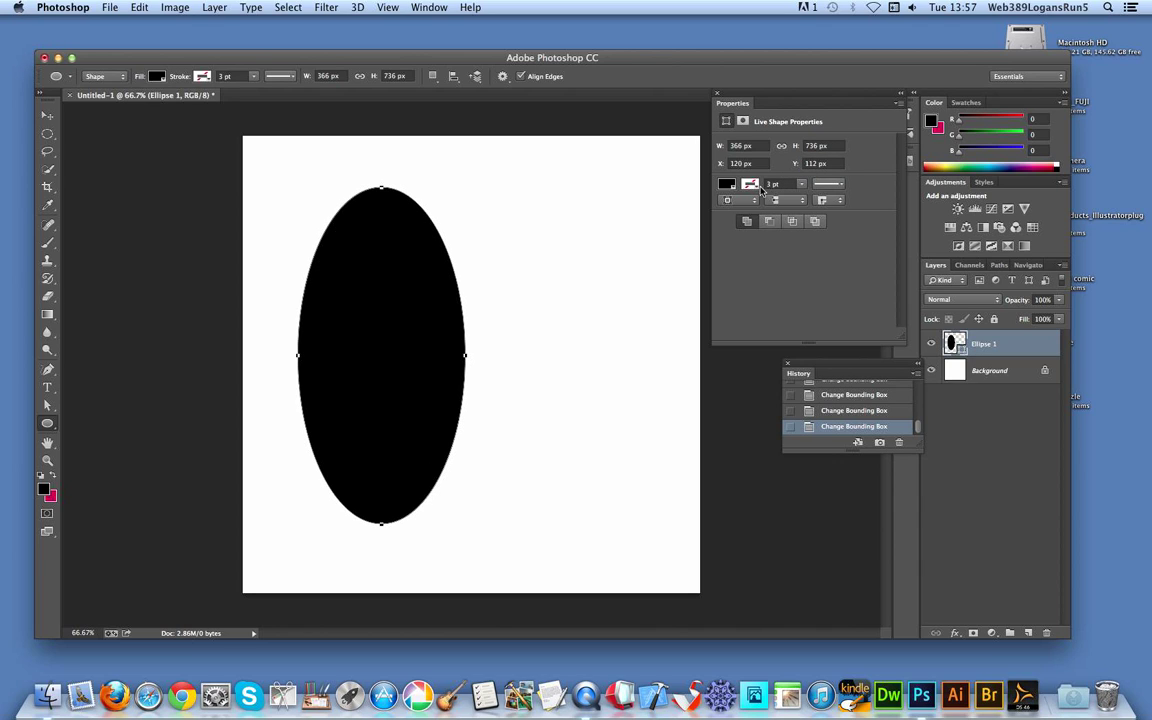
Give Ellipse 1 a red dashed 3 pt stroke.
click(727, 184)
click(727, 250)
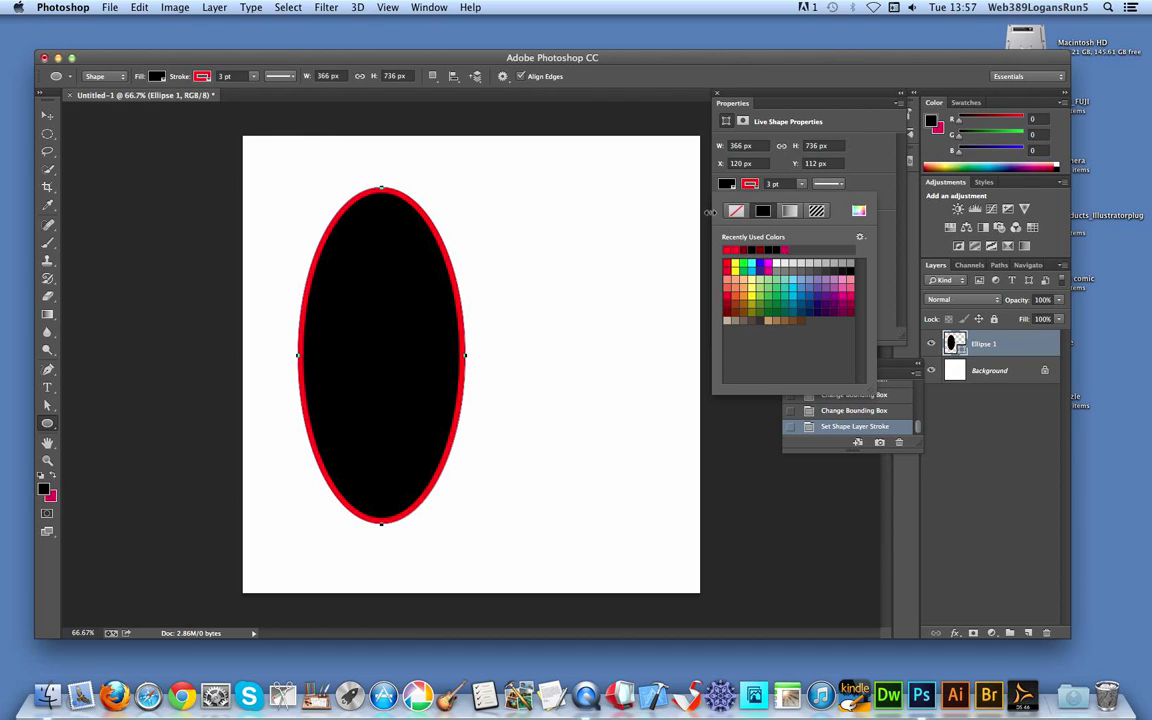
click(828, 184)
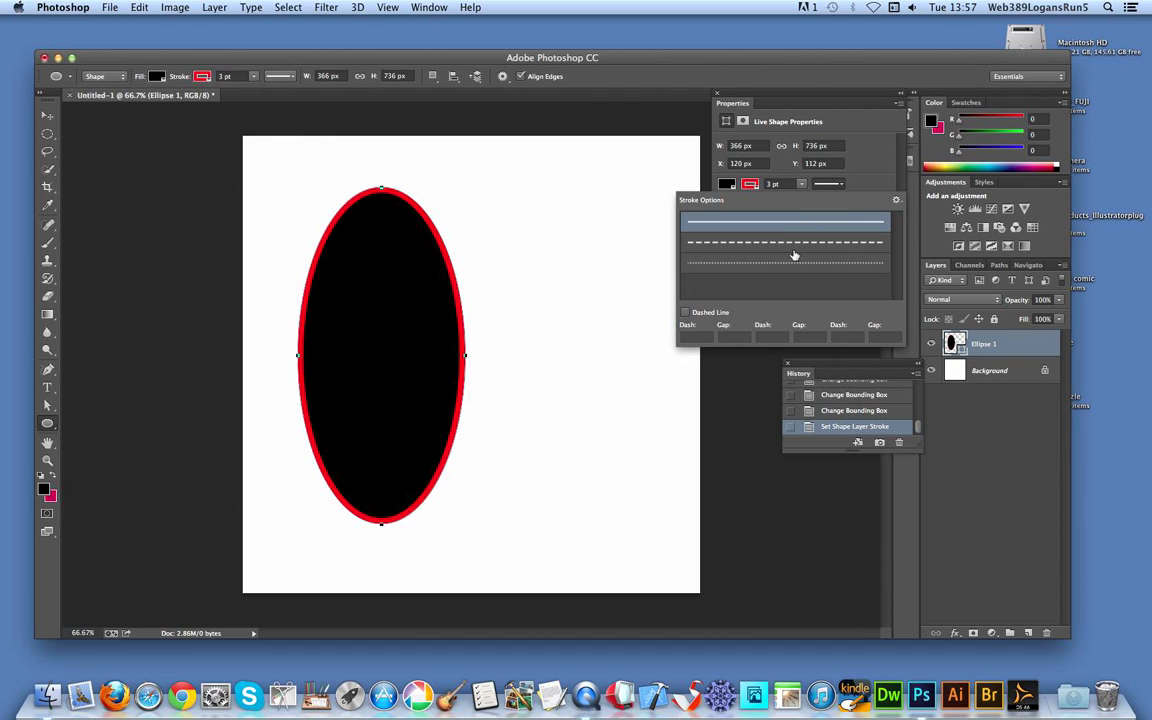
click(806, 244)
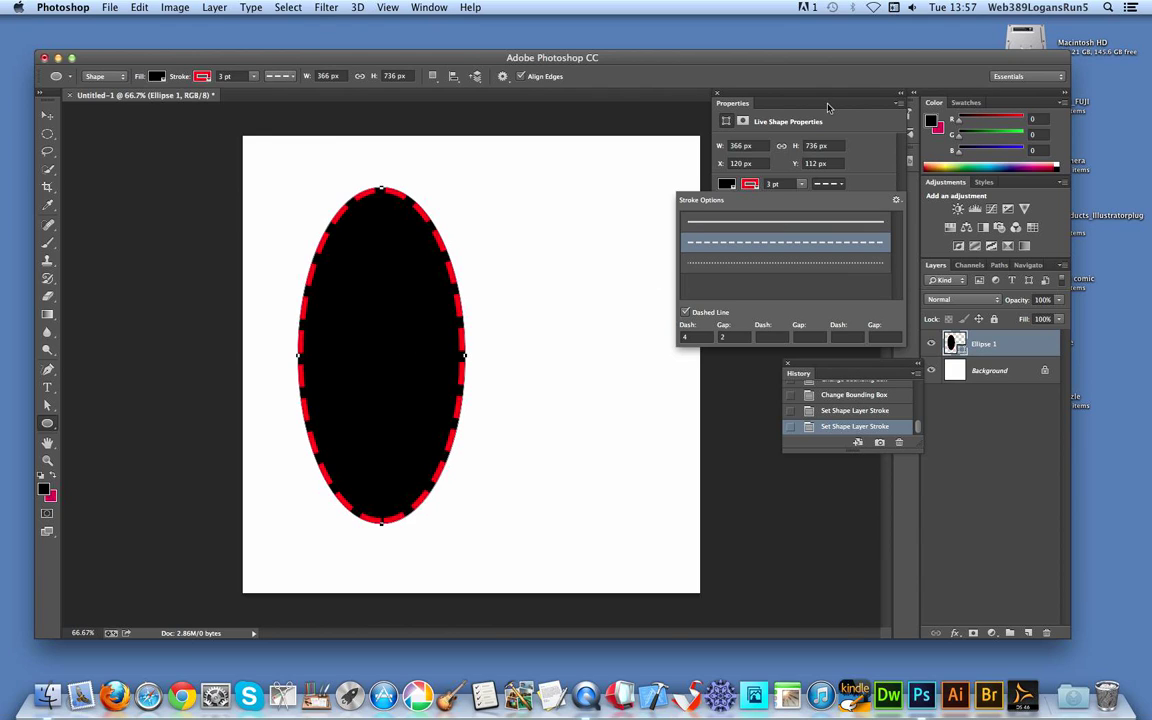
click(740, 103)
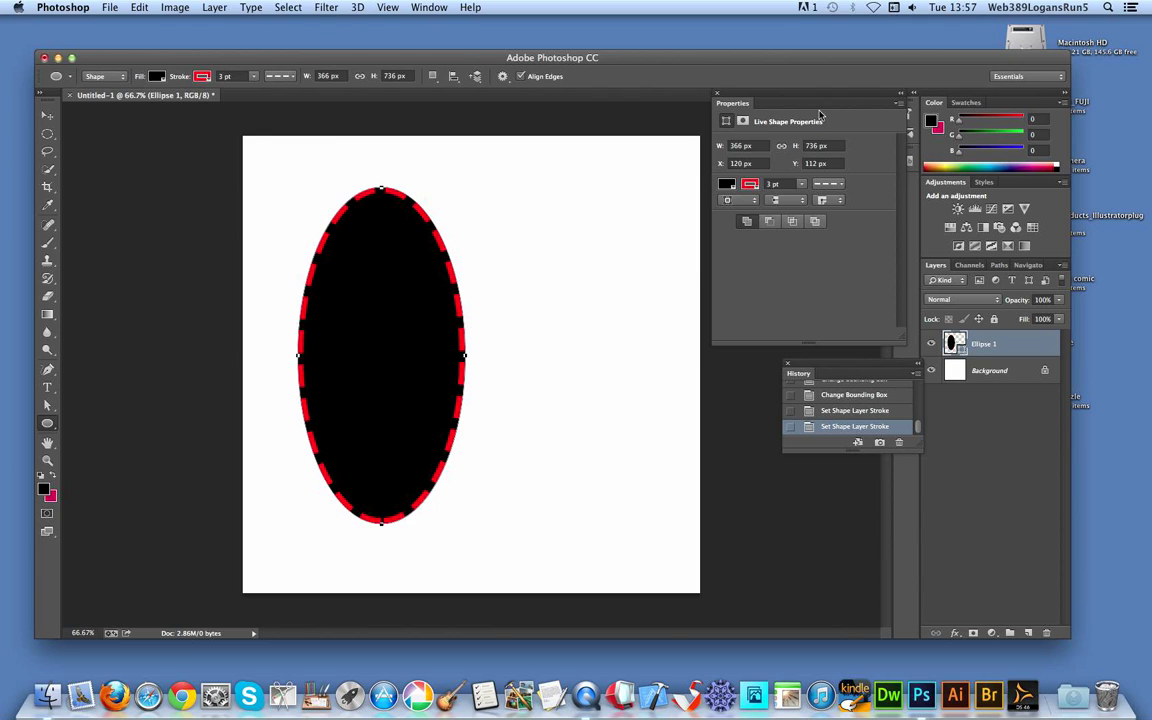
Set Ellipse 1's path operation to Subtract Front Shape.
click(771, 224)
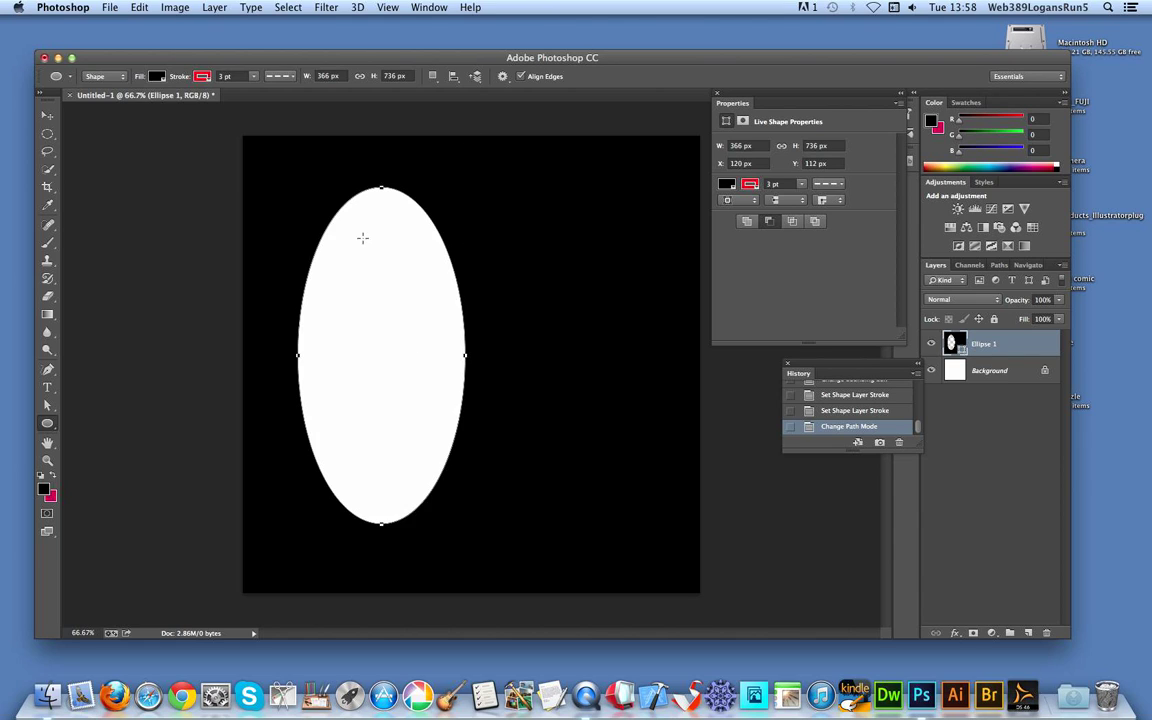
Draw a 251×495 px Ellipse 2 set to Subtract Front Shape and move it to X 55 px.
drag(341, 215, 455, 441)
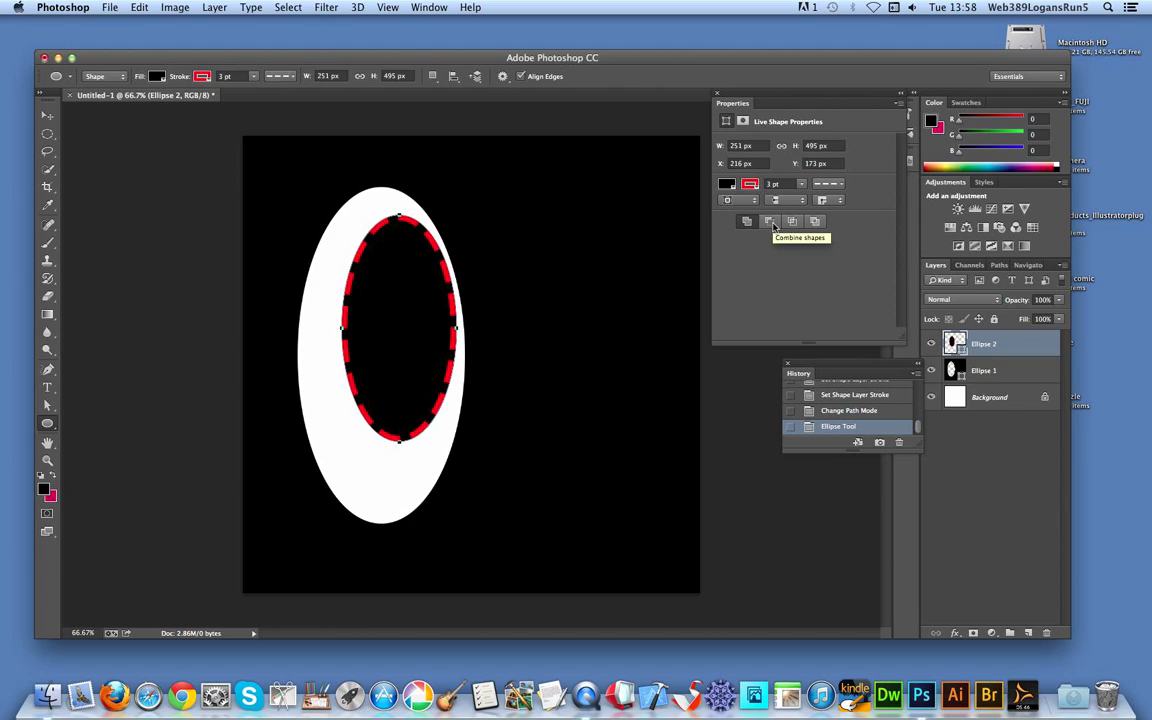
click(773, 226)
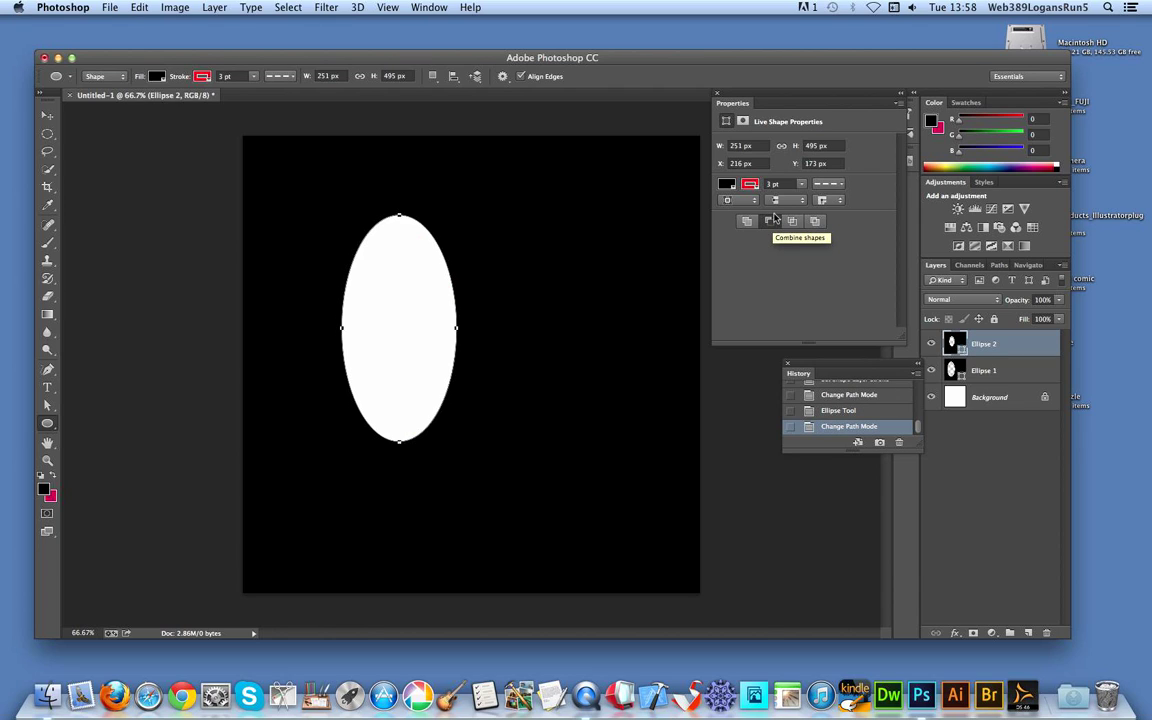
click(771, 220)
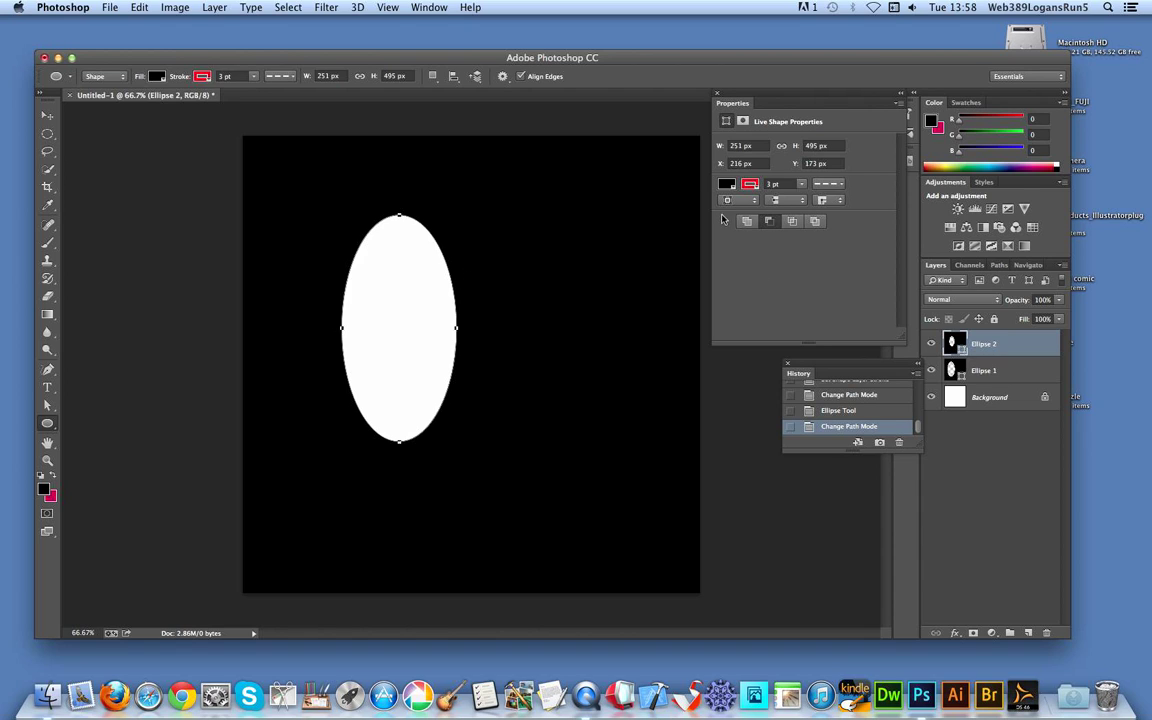
click(721, 165)
drag(721, 165, 688, 167)
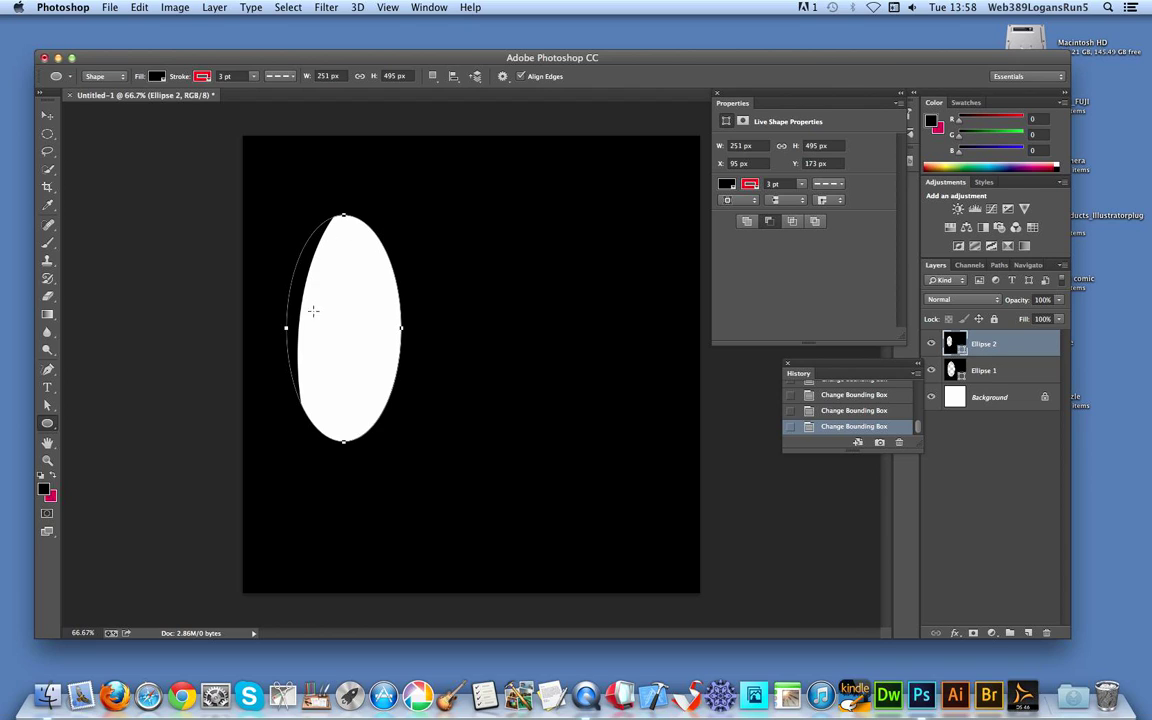
drag(720, 163, 692, 164)
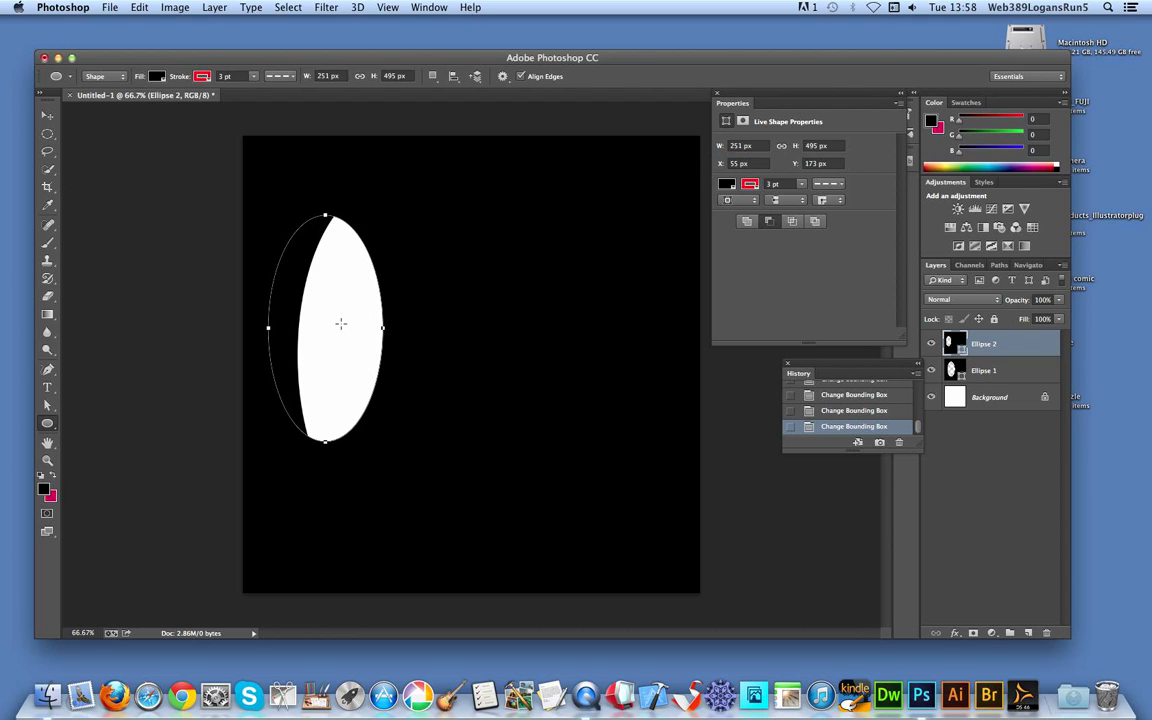